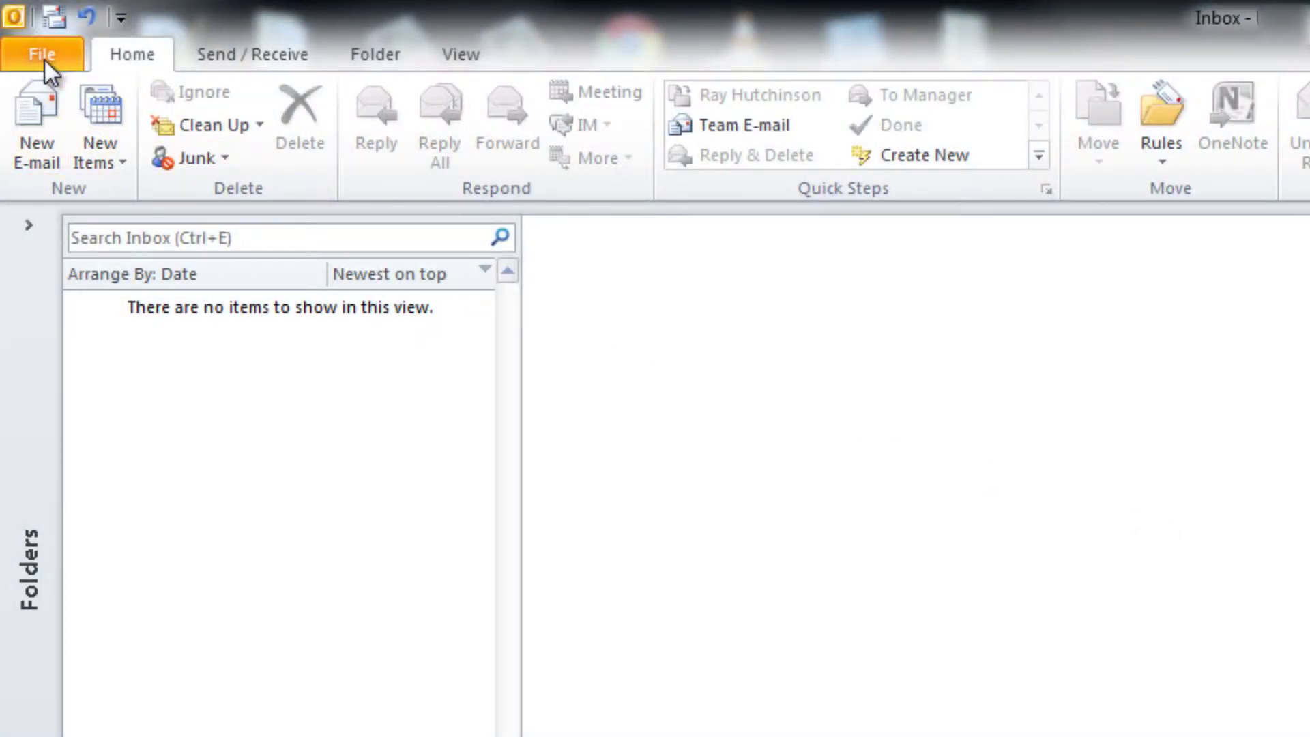
Step: Start a new account from File > Add Account and choose manual server configuration
left_click(42, 56)
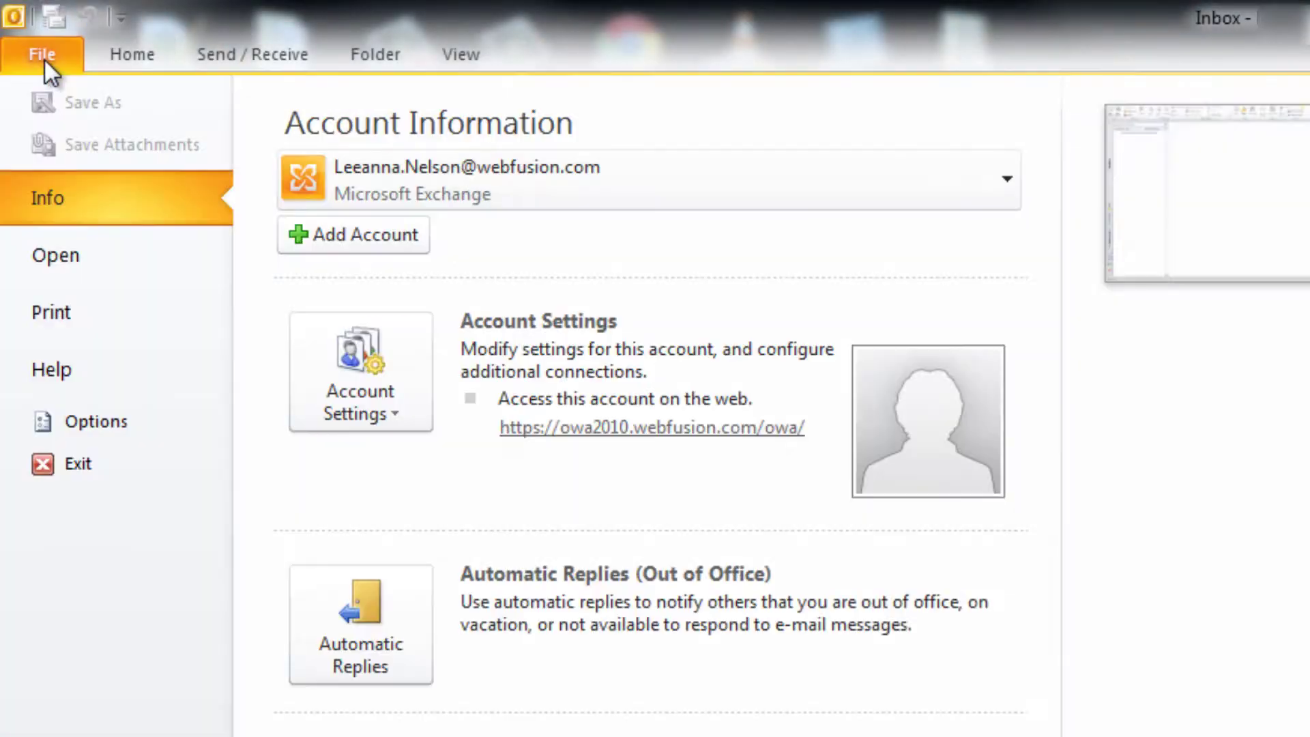
left_click(302, 236)
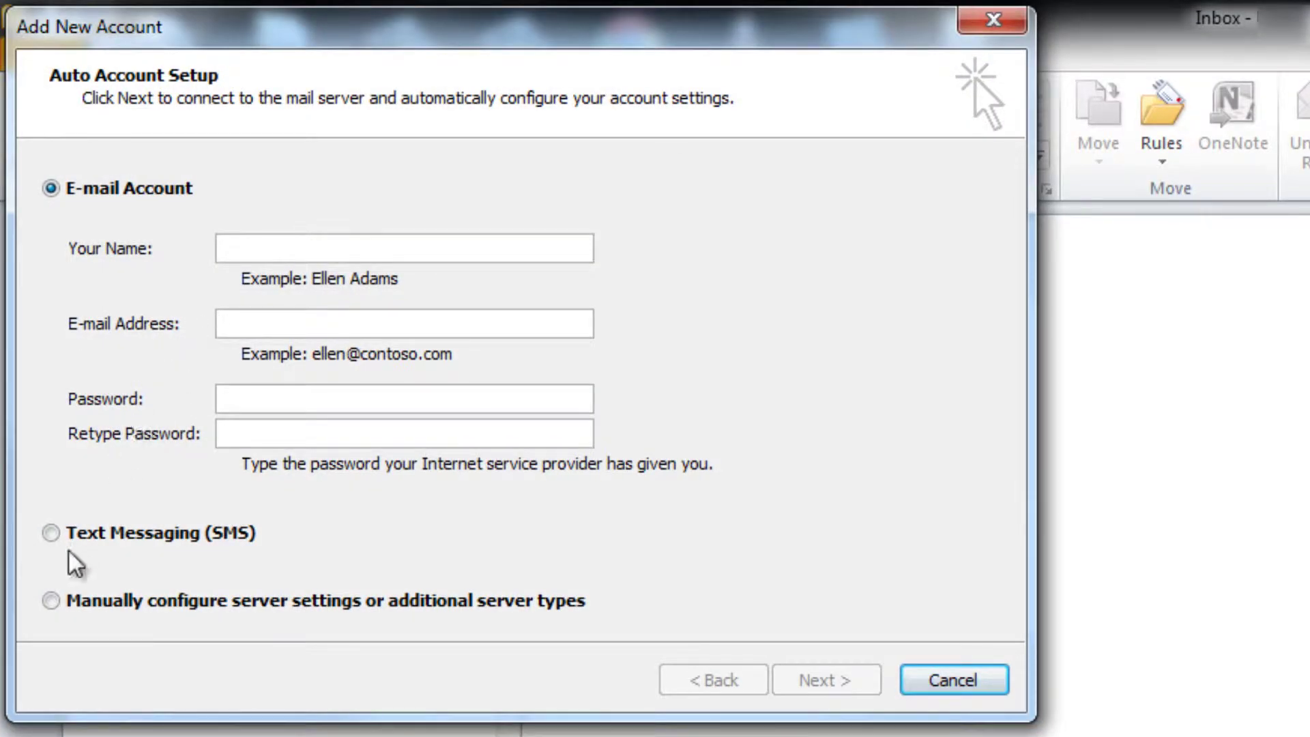
left_click(55, 600)
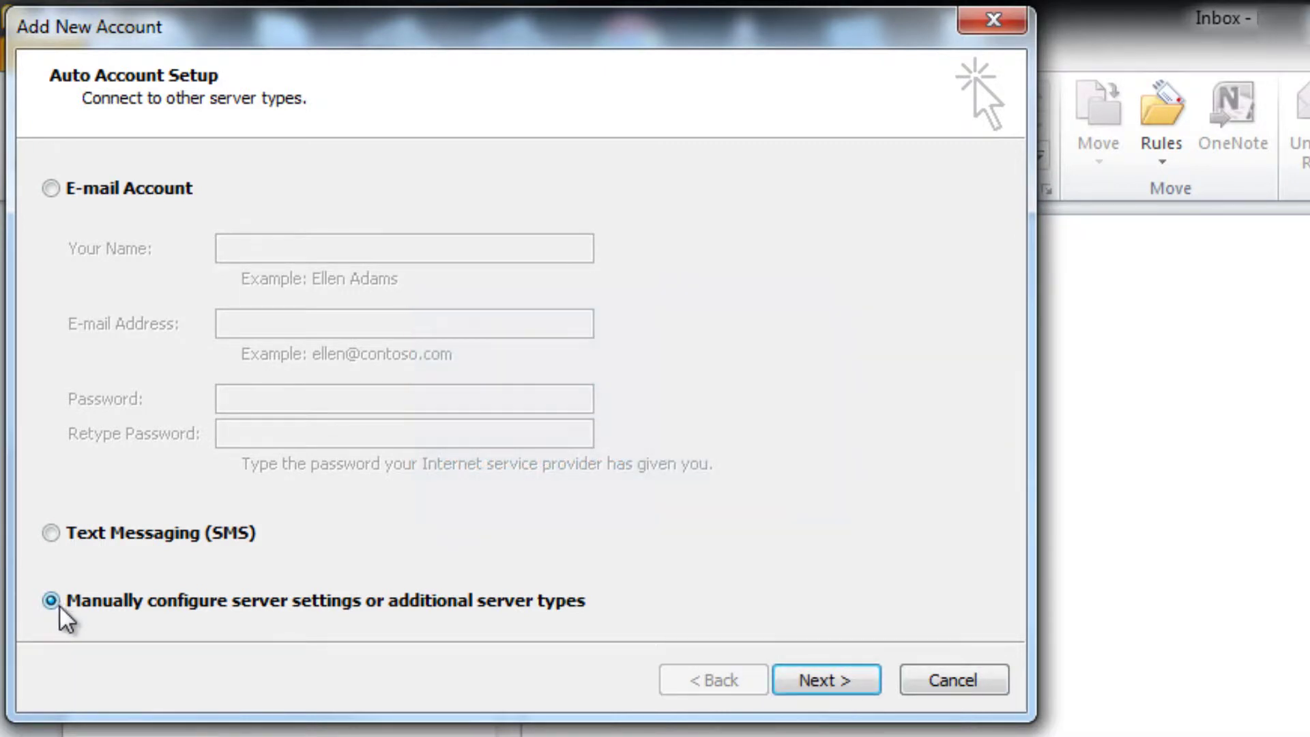
Step: Move on to the Choose Service page of the Add New Account wizard
left_click(813, 684)
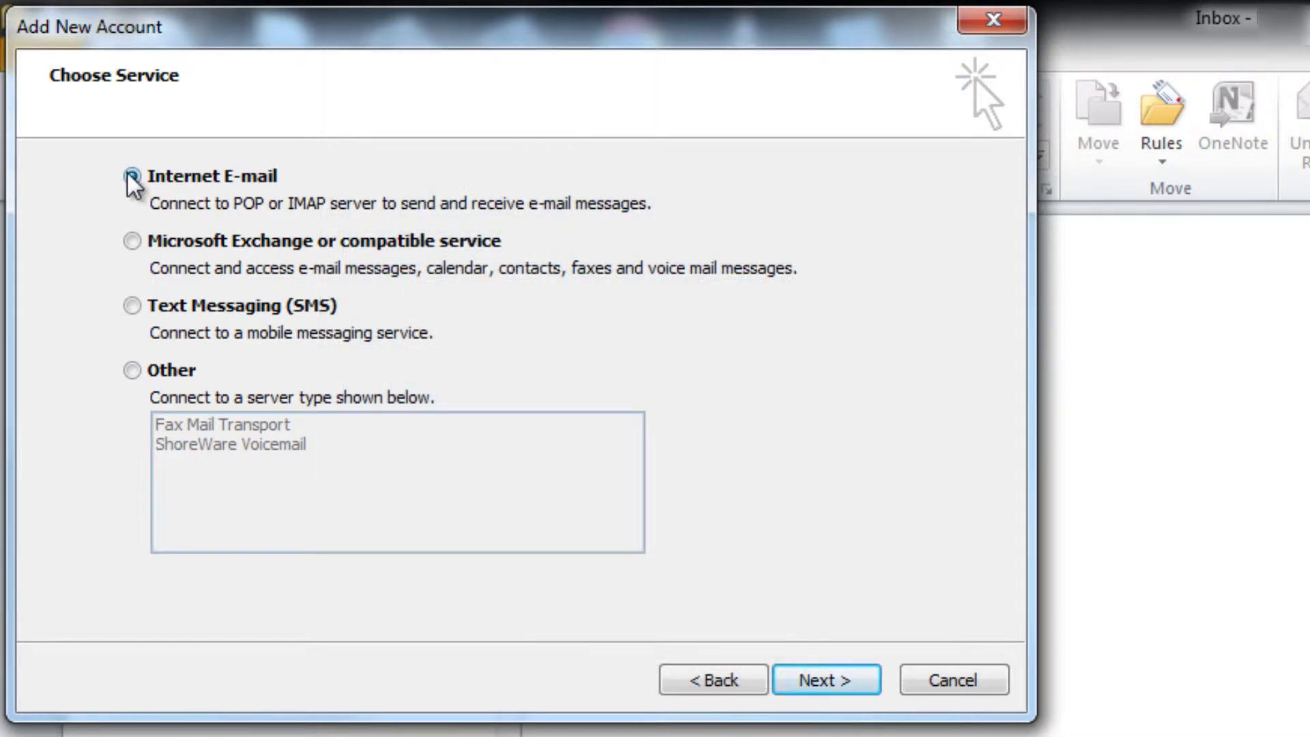
Step: Continue with Internet E-mail, enter 'Contact' as Your Name and fill in the account's e-mail address
left_click(841, 681)
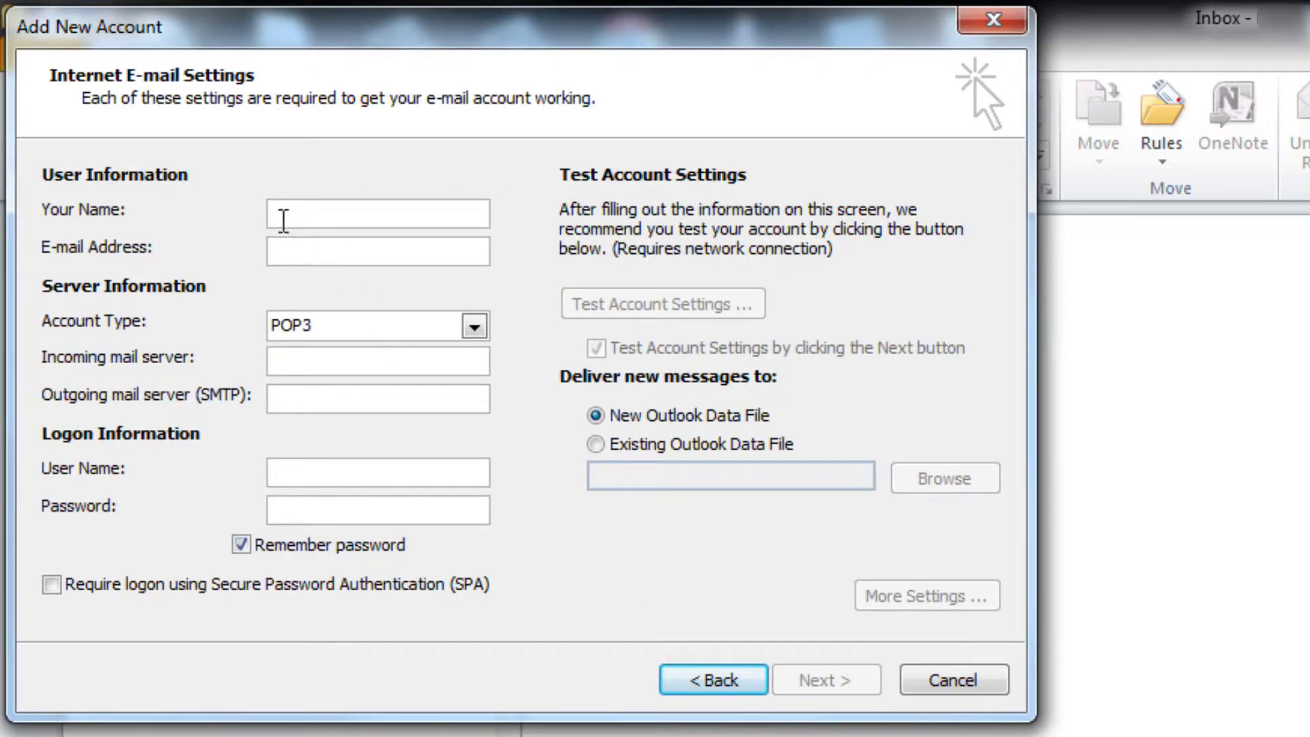
type("Contact")
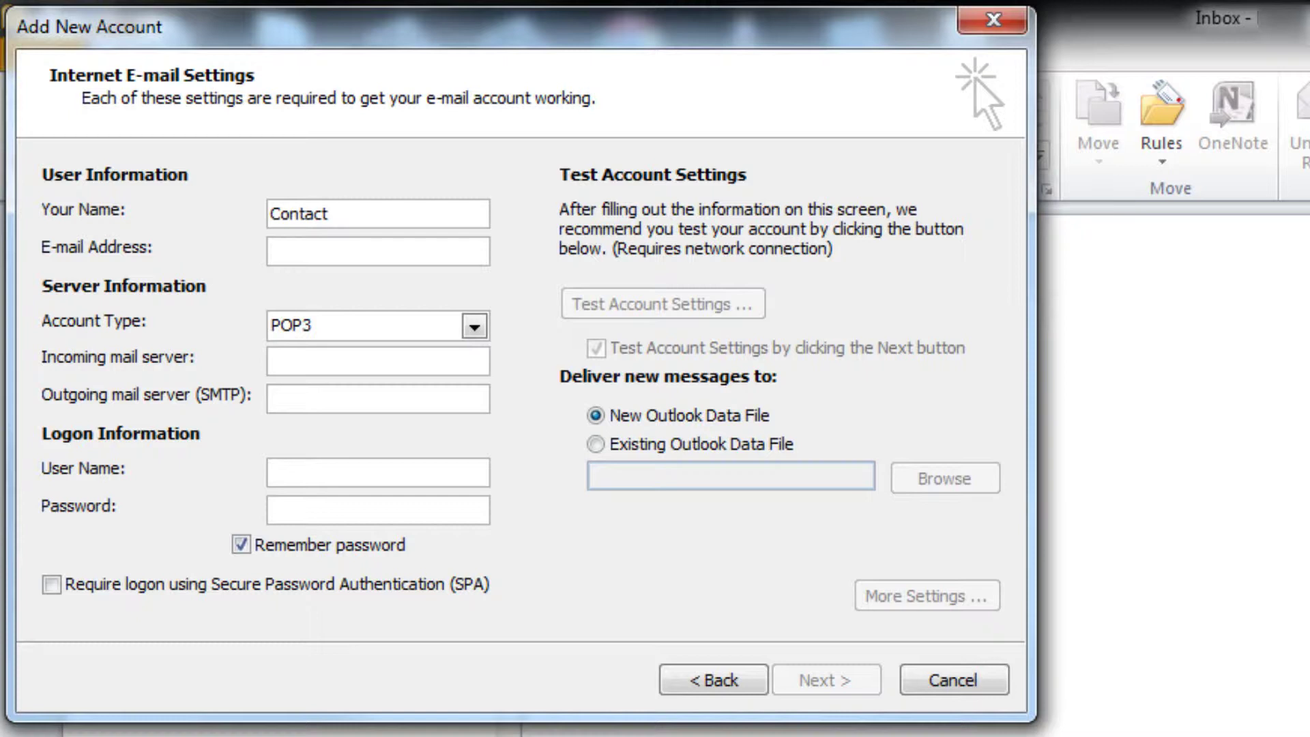
left_click(276, 250)
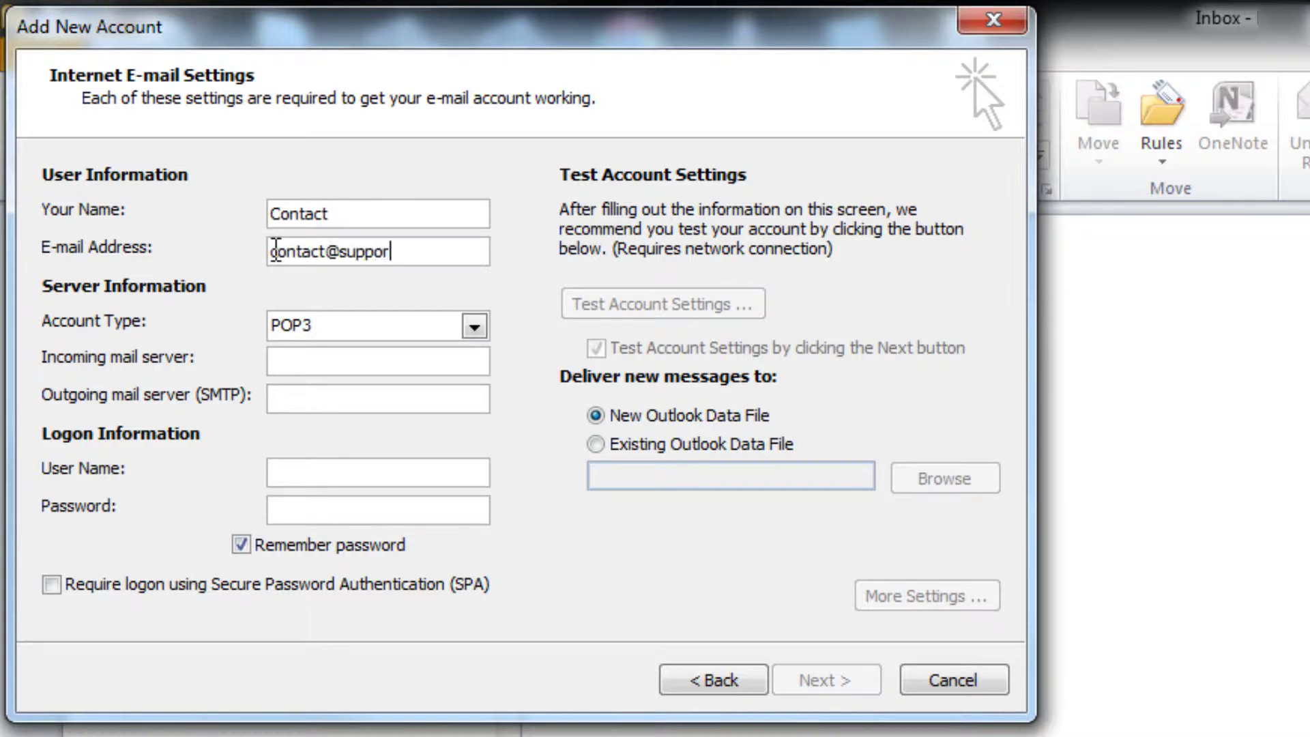
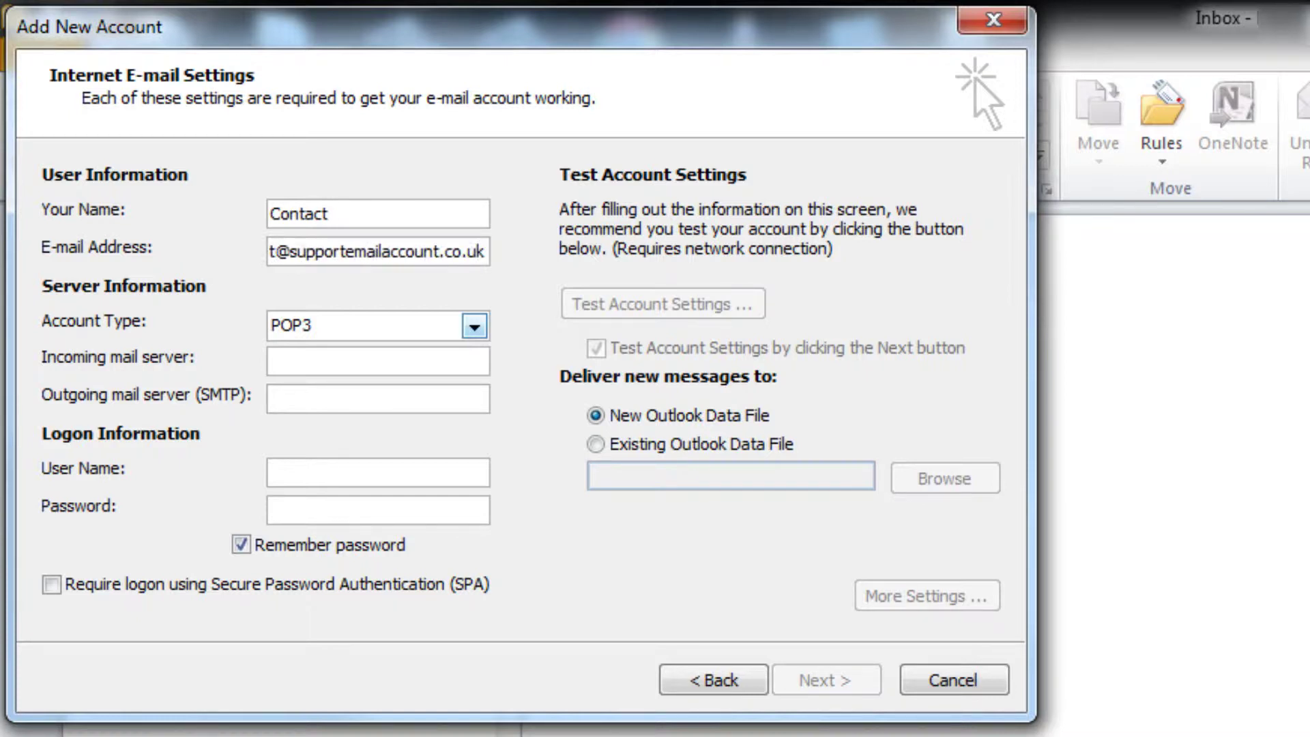
Step: Keep POP3 as the account type and enter pop.123-reg.co.uk as the incoming server
left_click(473, 327)
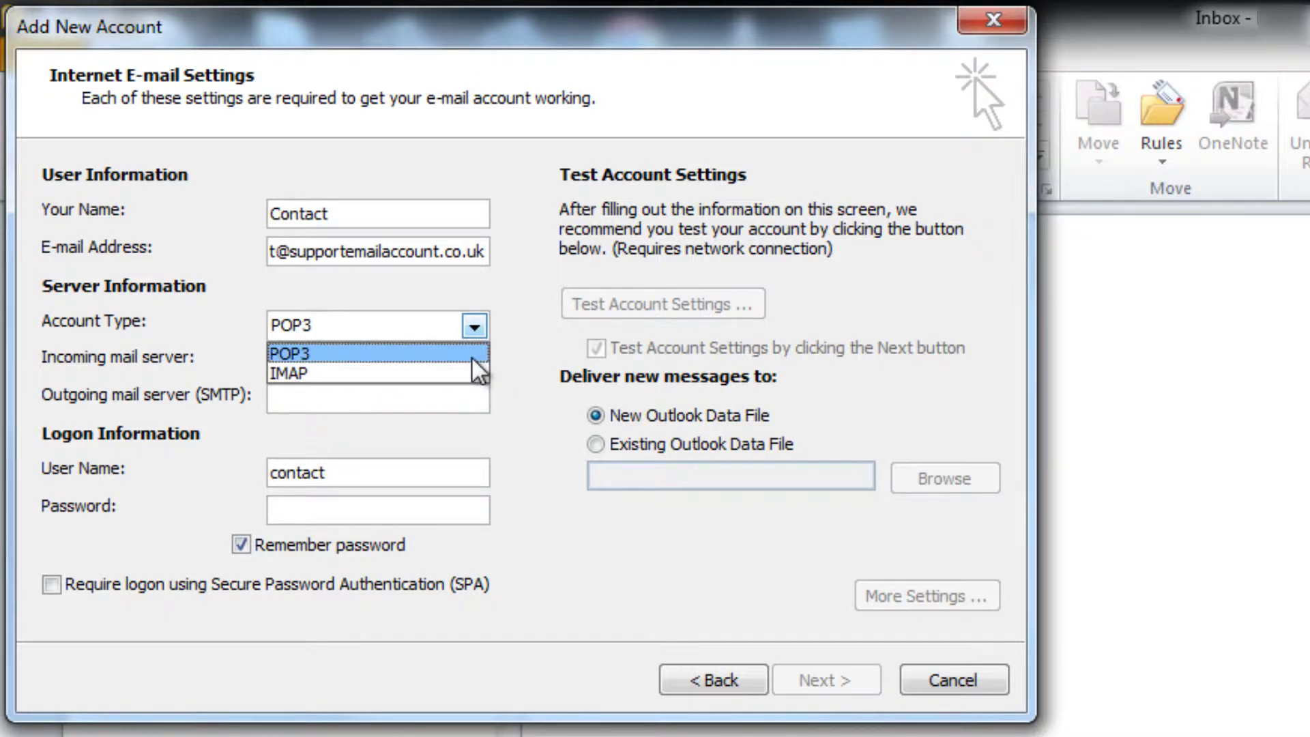
left_click(472, 356)
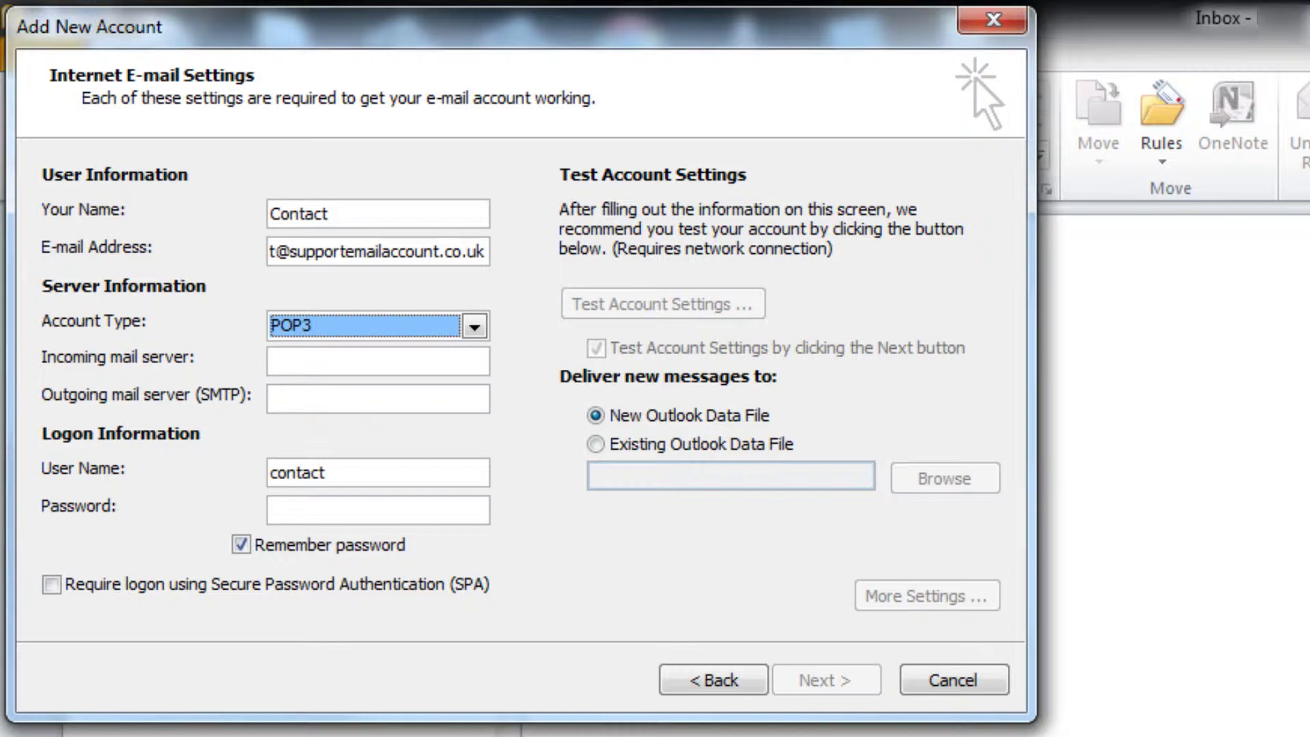
left_click(277, 360)
type("pop.123")
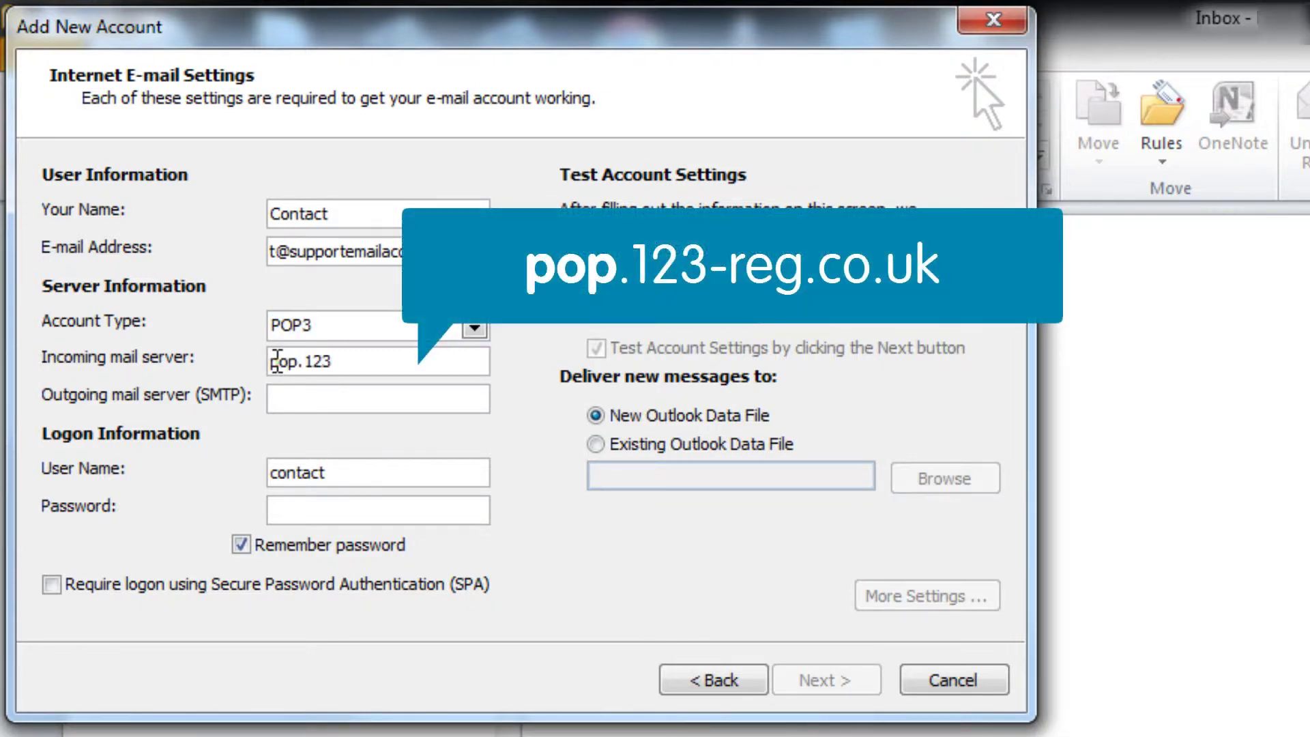
type("-reg.co.uk")
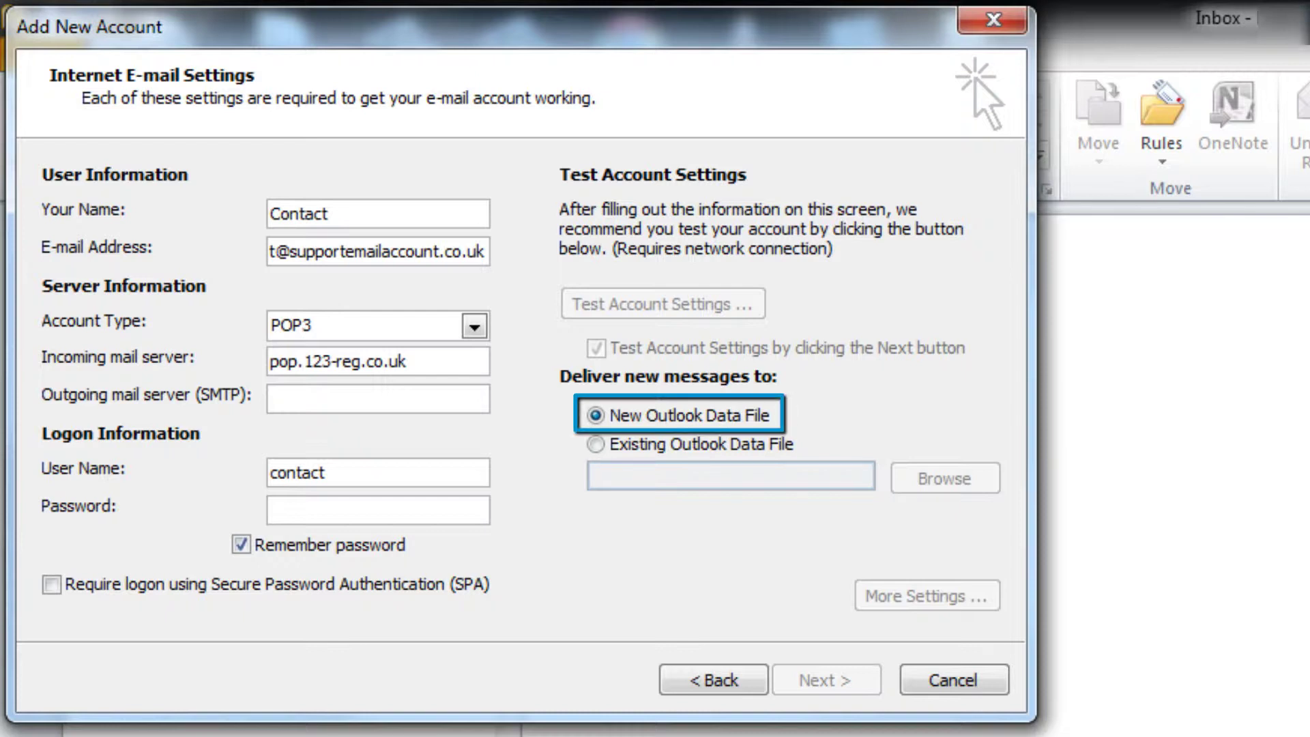
Step: Switch the account type to IMAP and replace the incoming server with imap.123-reg.co.uk
left_click(475, 328)
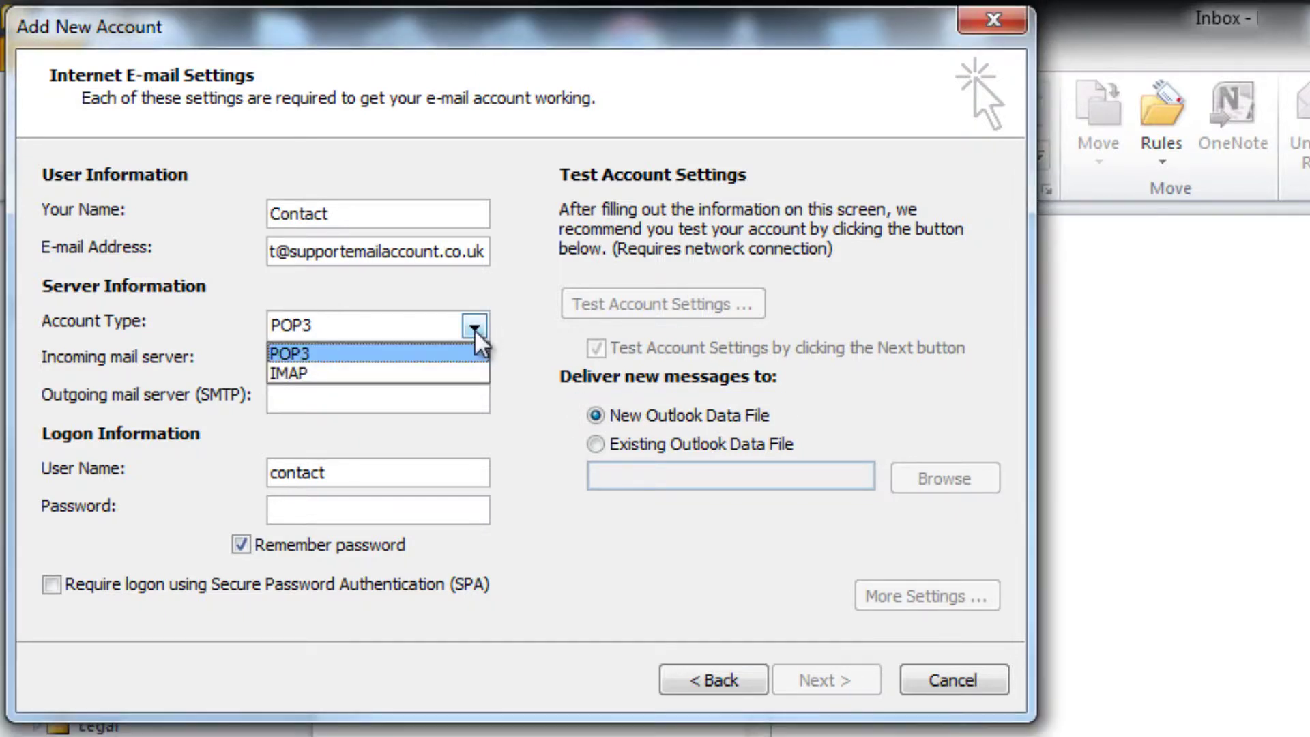
left_click(477, 373)
left_click_drag(409, 362, 222, 350)
type("imap.1")
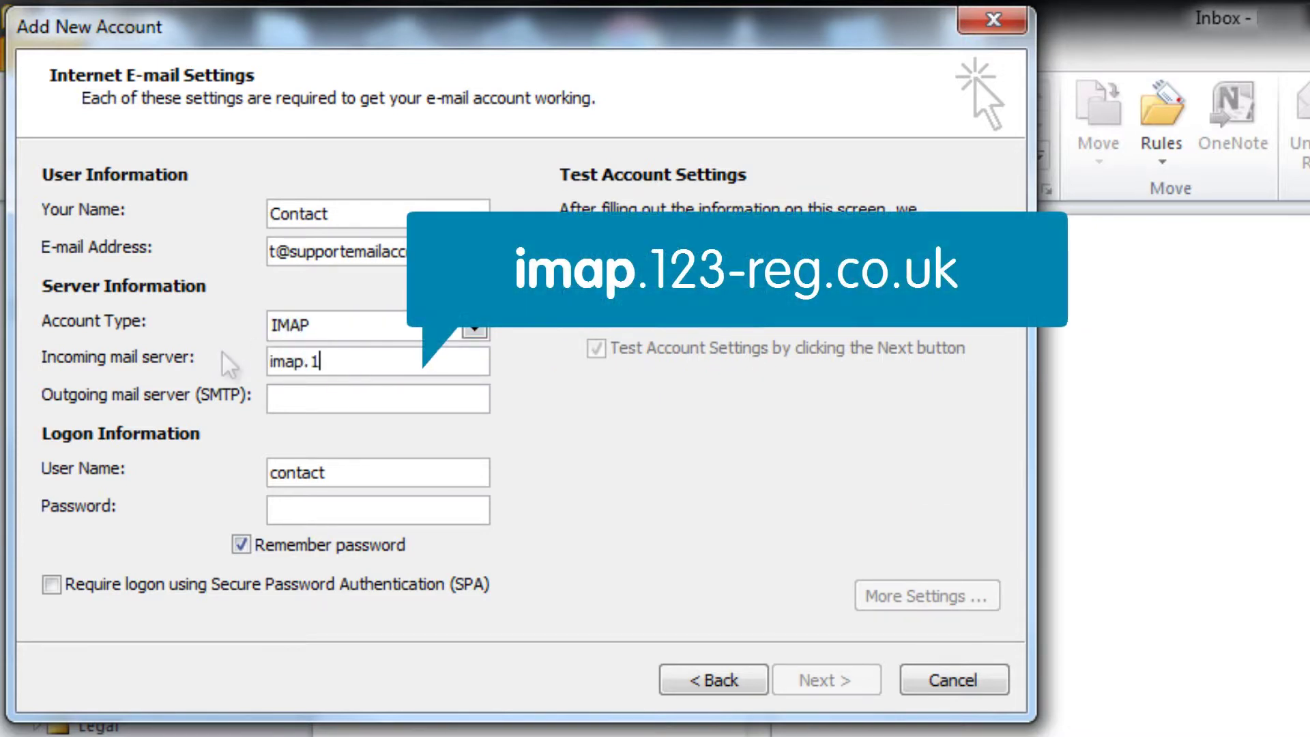
type("3-reg.co.uk")
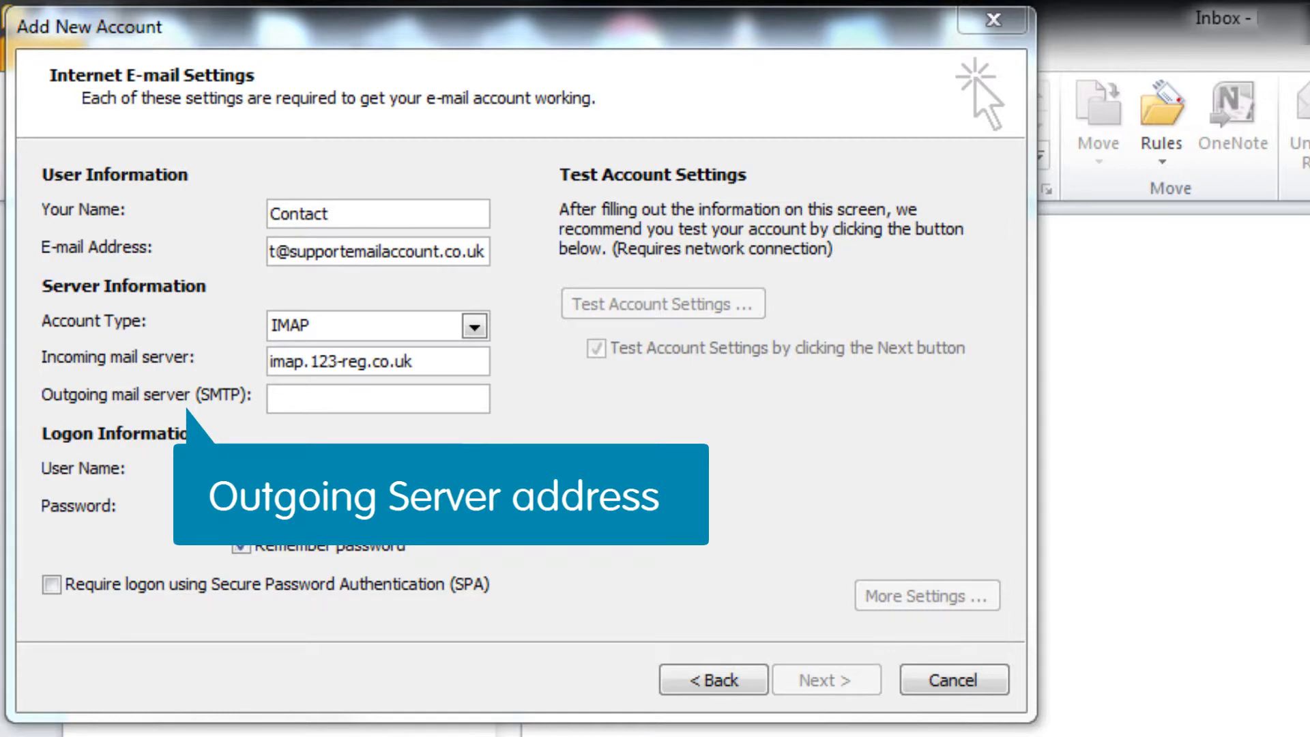
Step: Enter smtp.123-reg.co.uk as the outgoing mail server
left_click(273, 399)
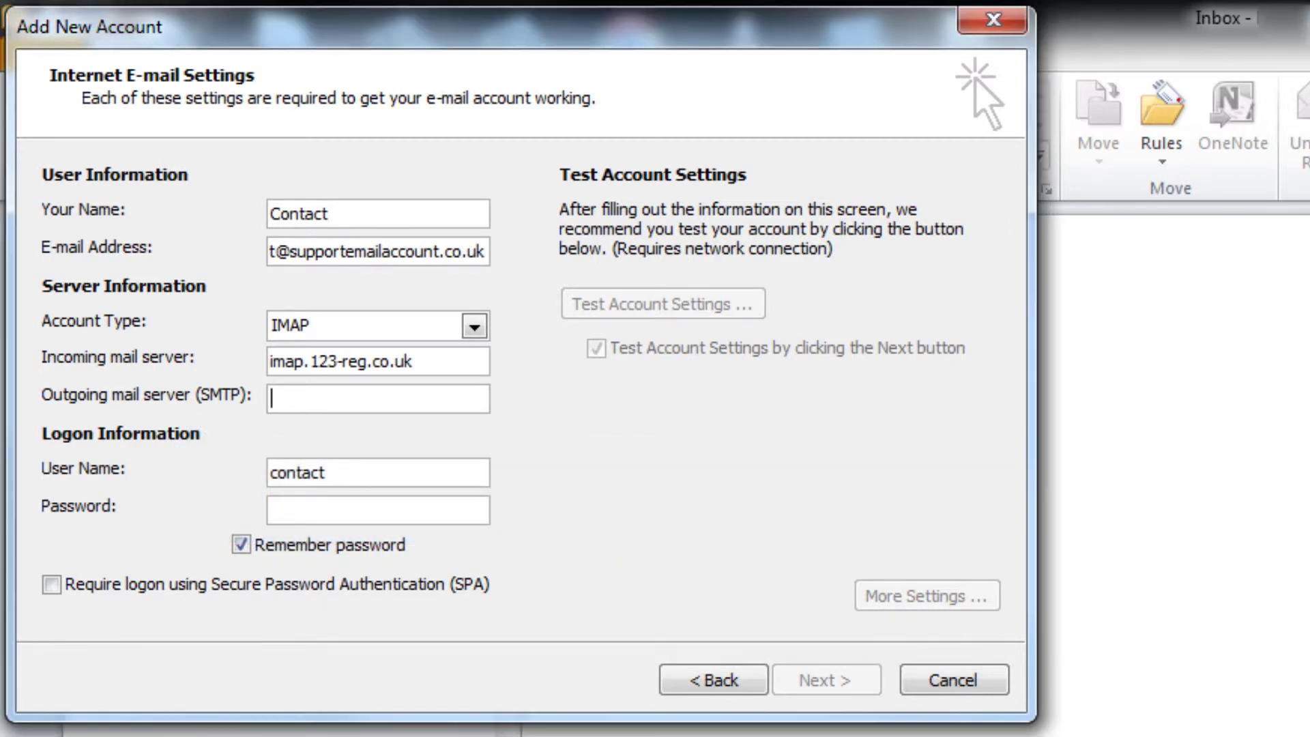
type("smtp.")
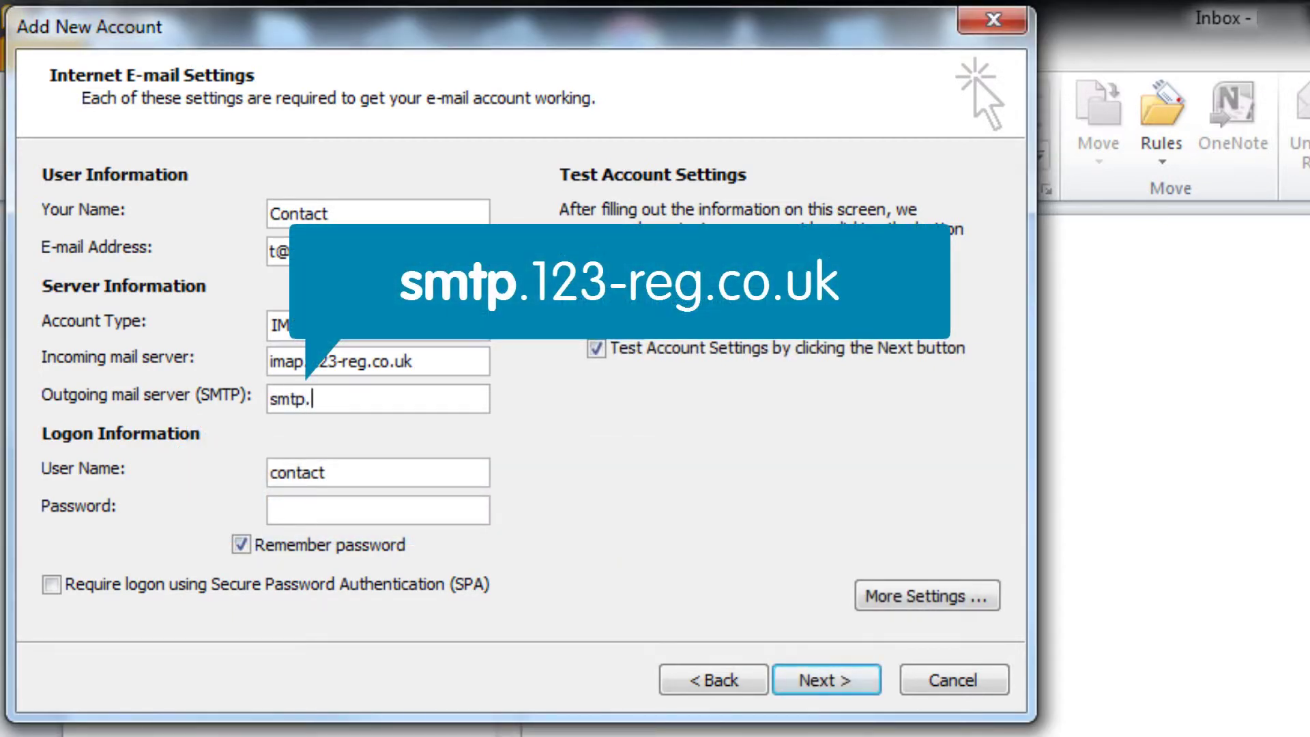
type("123-reg.co.uk")
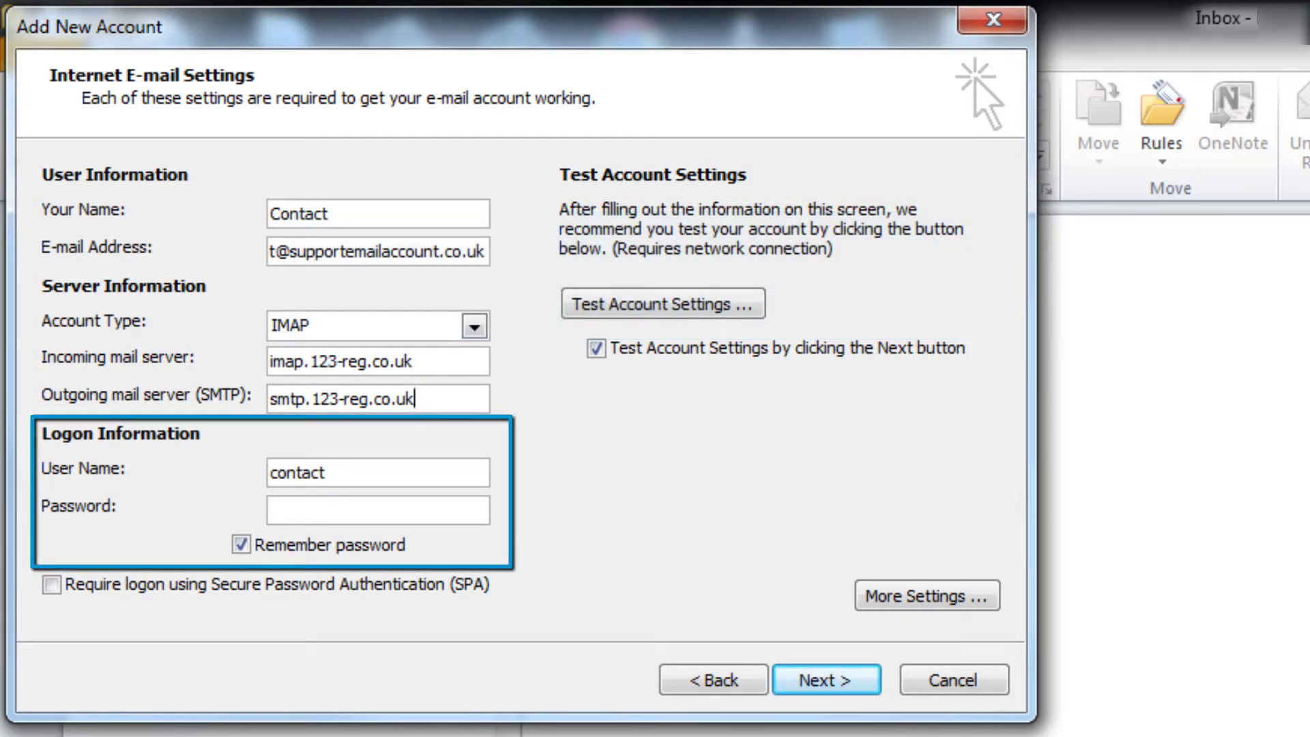
Step: Complete the logon user name with the full e-mail address and type the account password
left_click(325, 472)
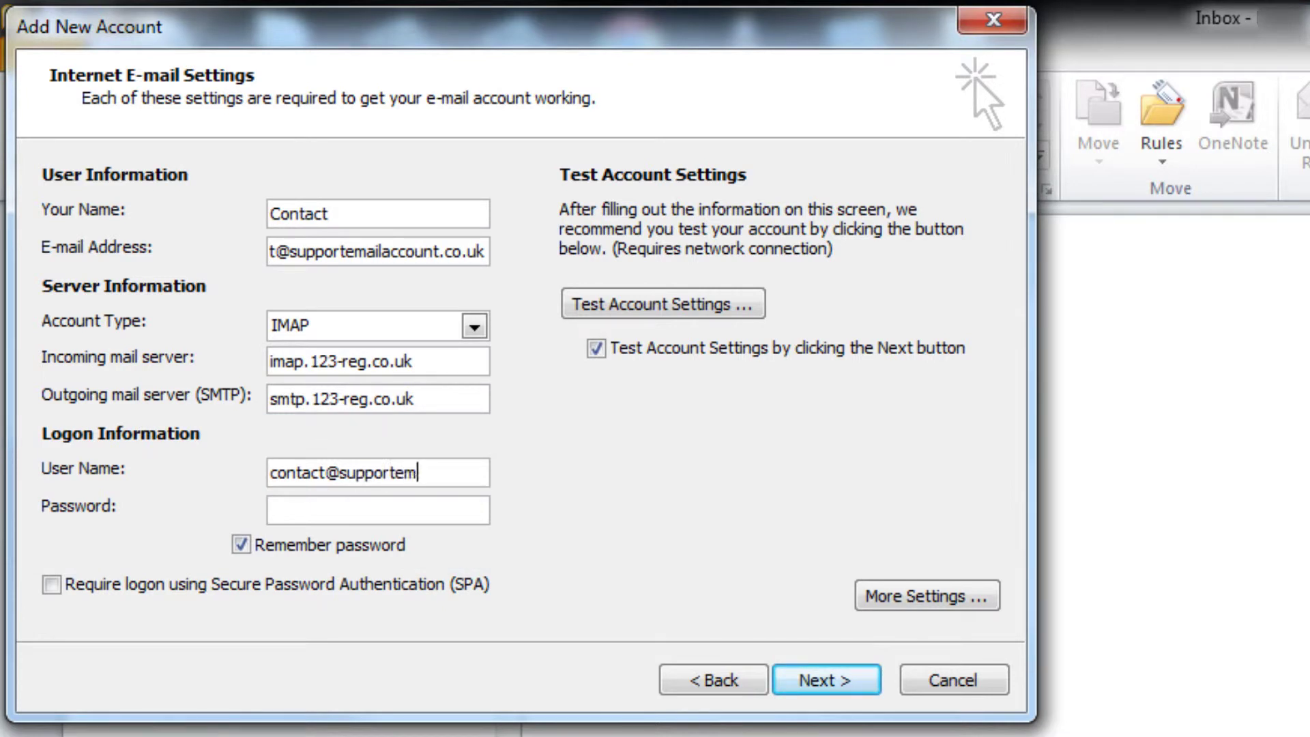
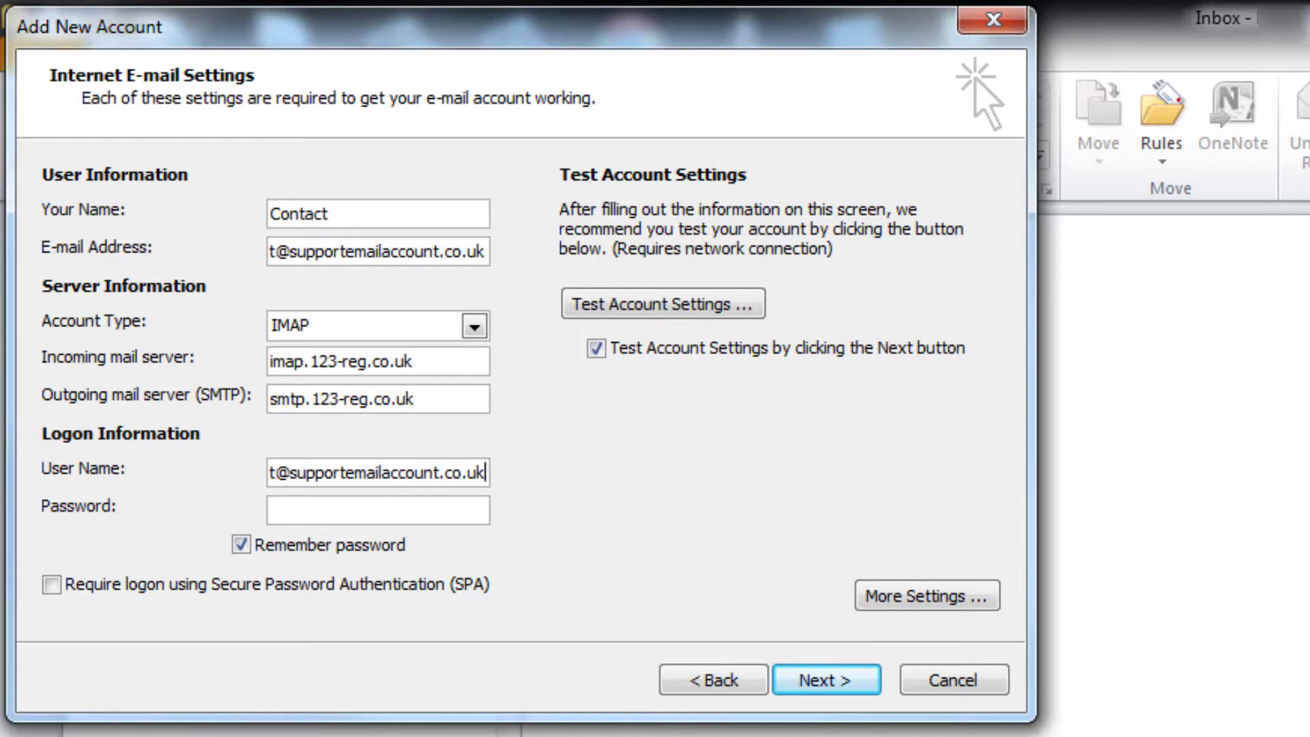
left_click(378, 509)
type("*****")
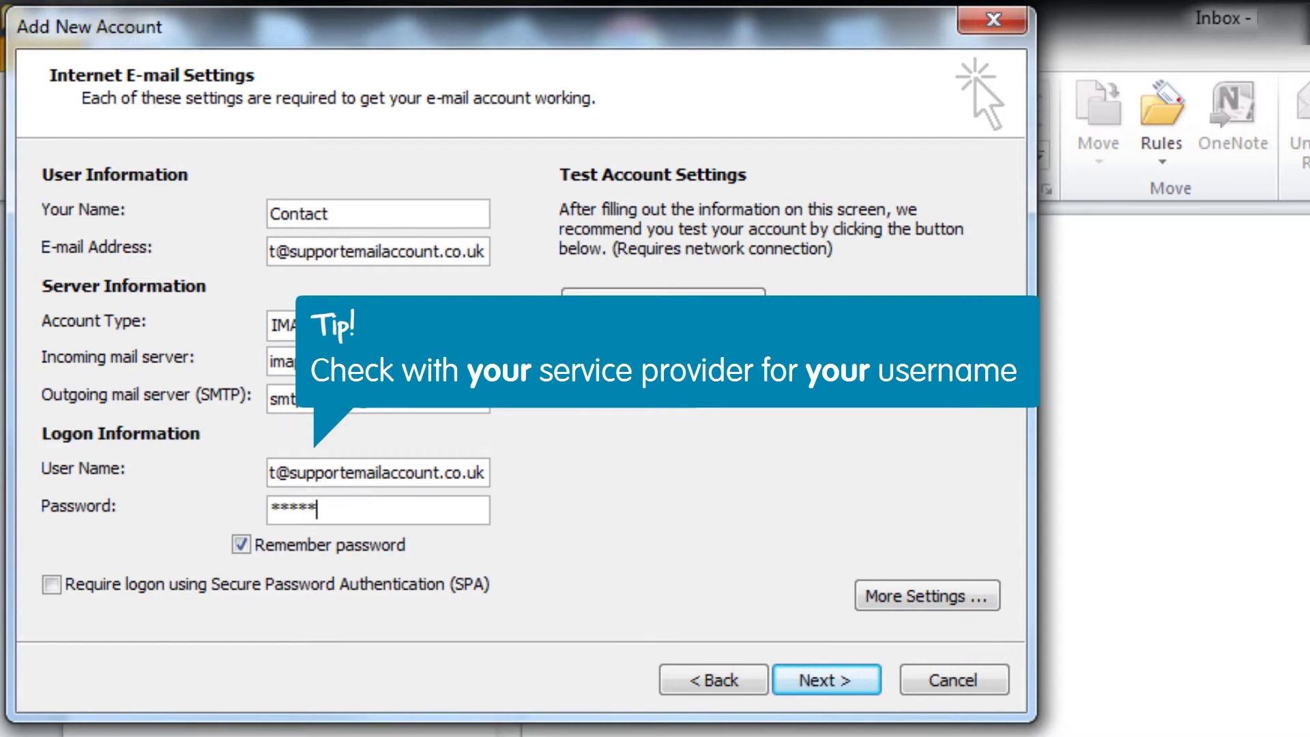
type("***")
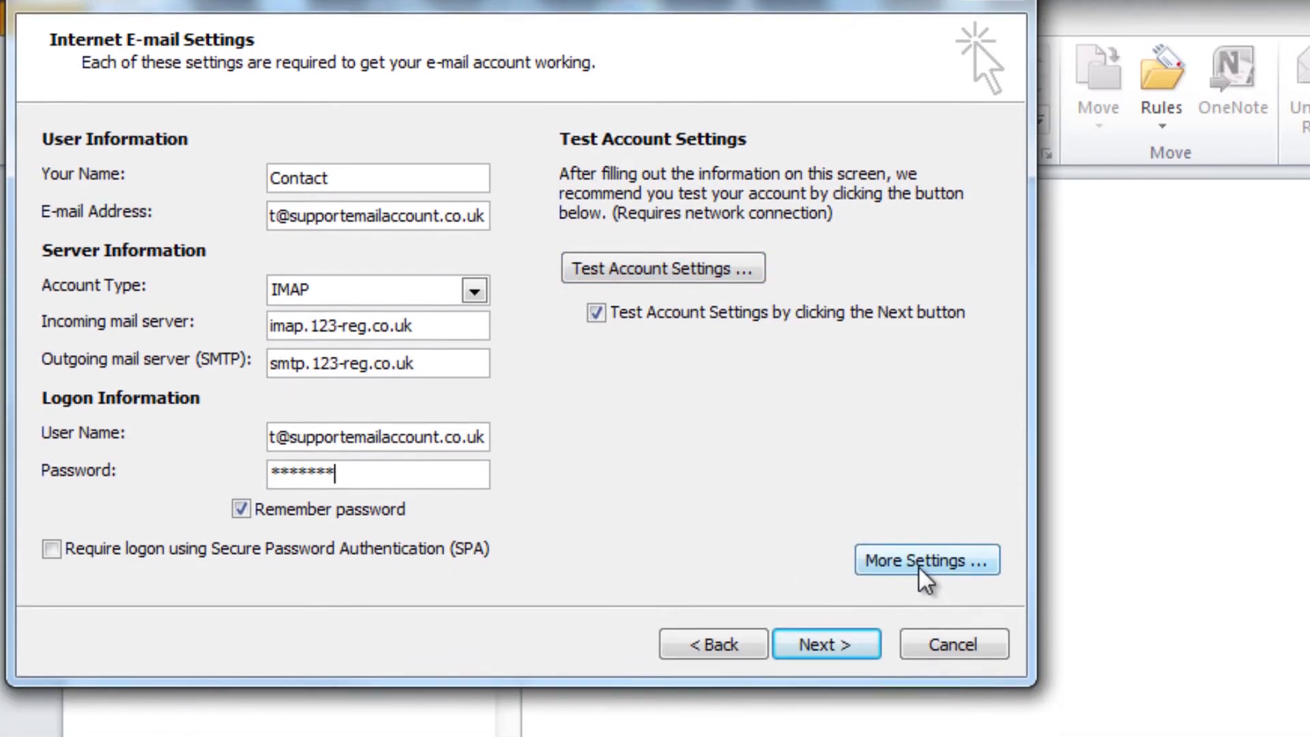
Step: In More Settings, require outgoing SMTP authentication using the incoming server's logon settings
left_click(919, 603)
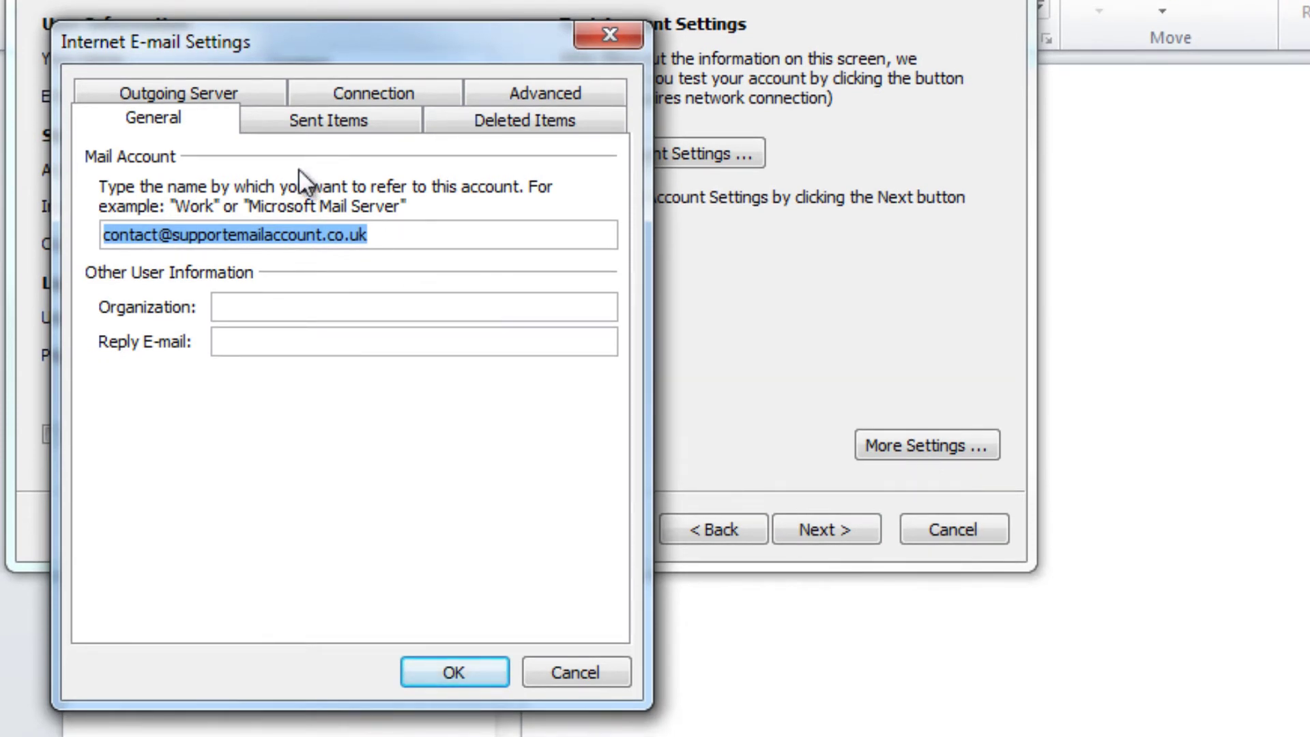
left_click(219, 93)
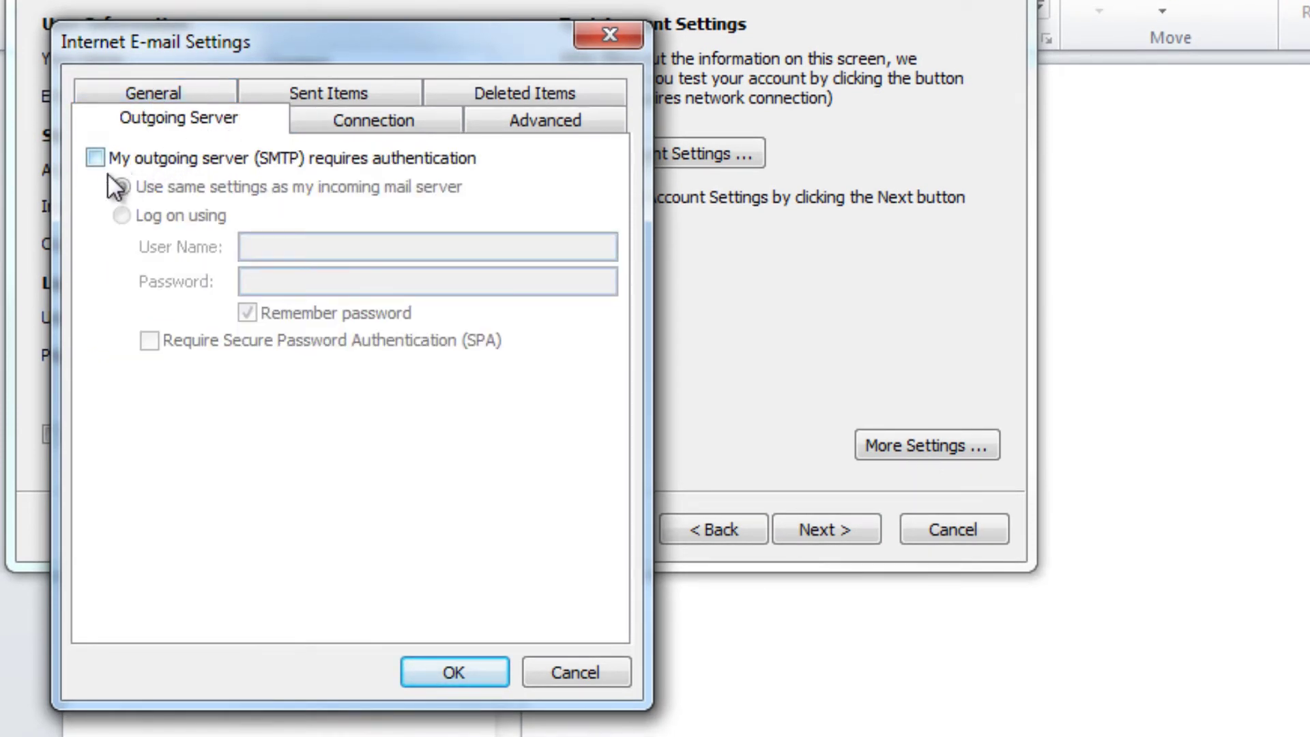
left_click(95, 157)
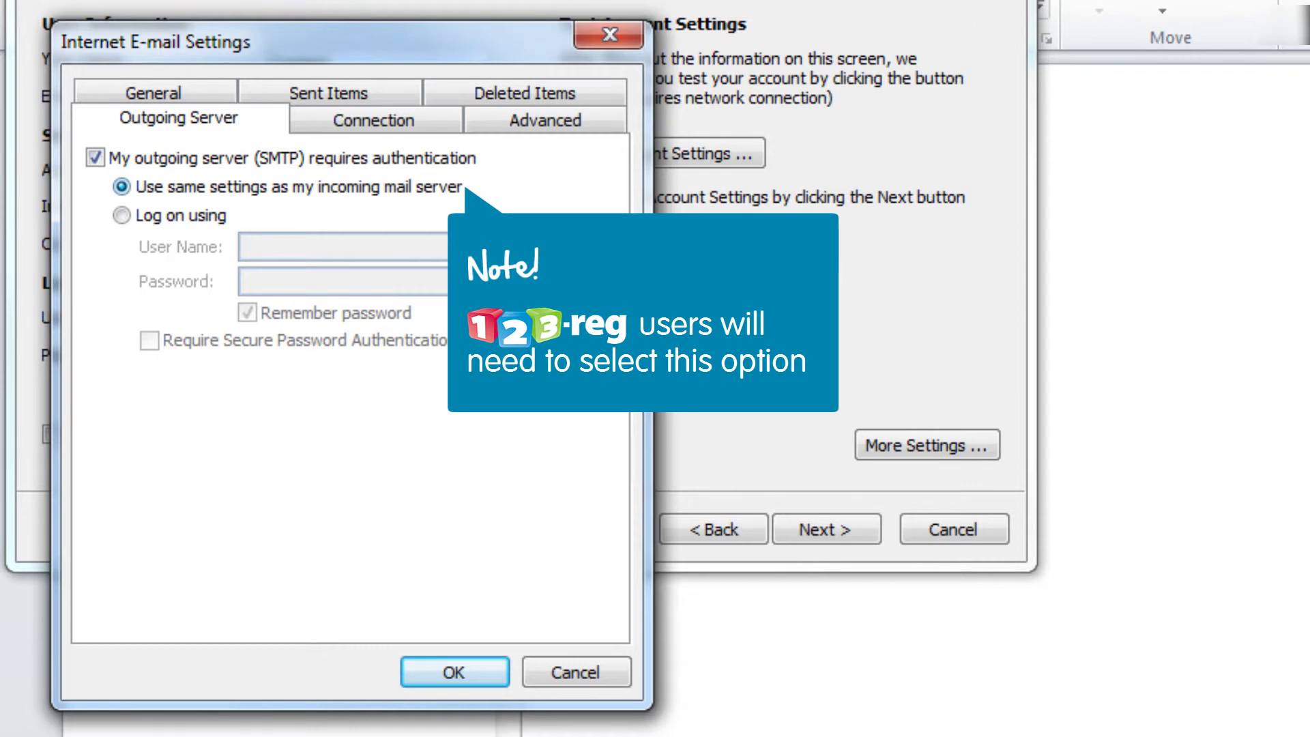
left_click(121, 215)
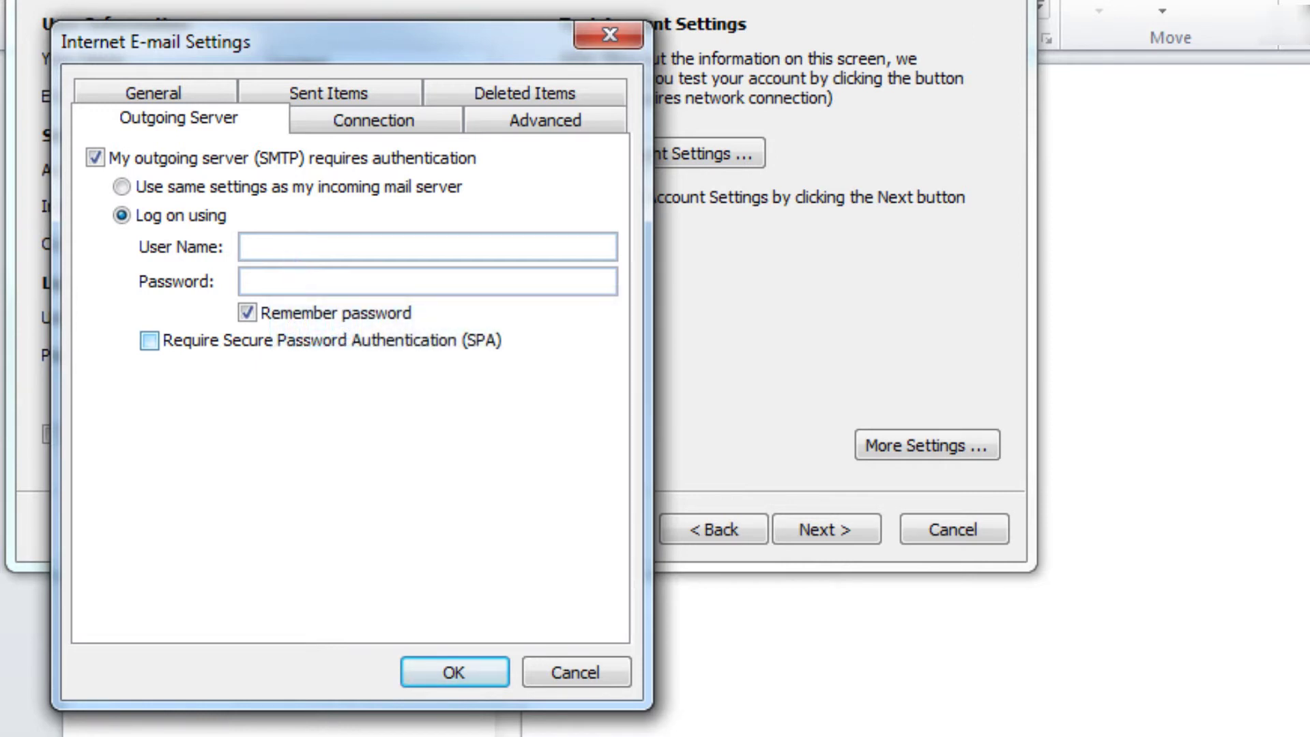
left_click(123, 187)
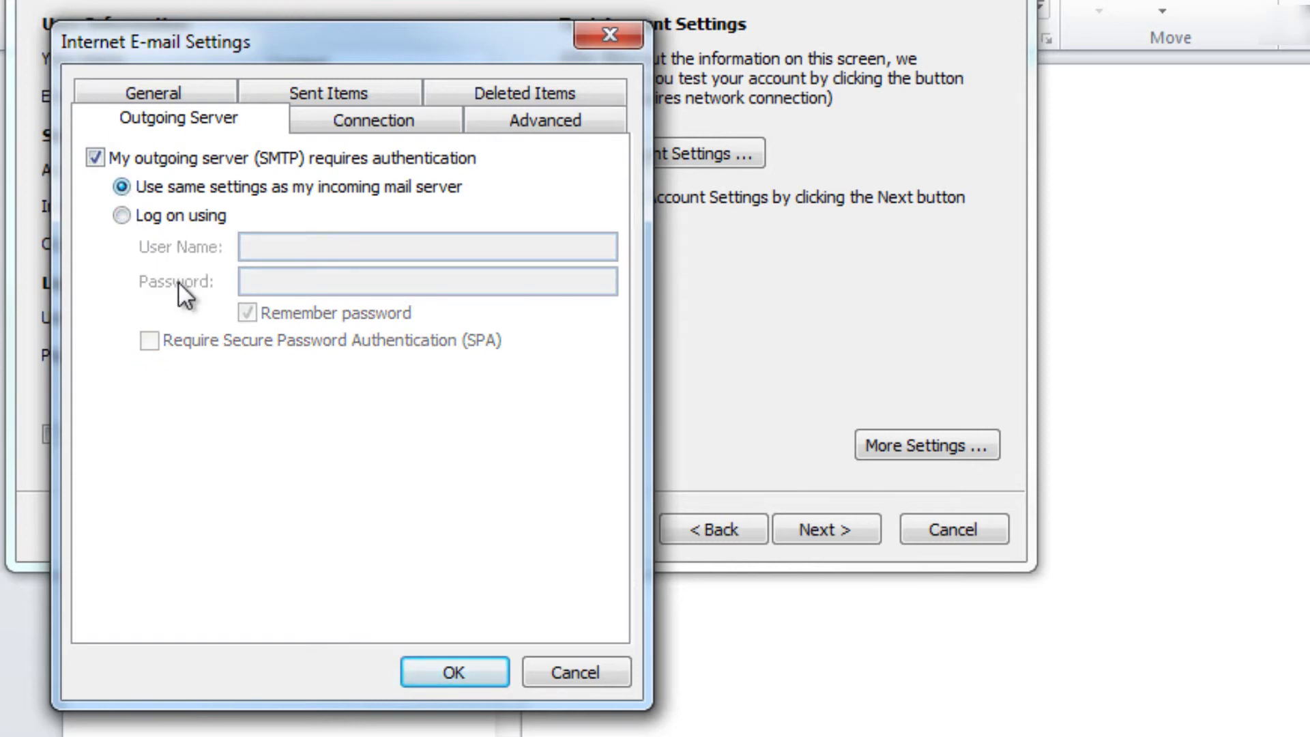
Step: Confirm the extra settings, pass the account test, and turn off retesting on Next
left_click(464, 661)
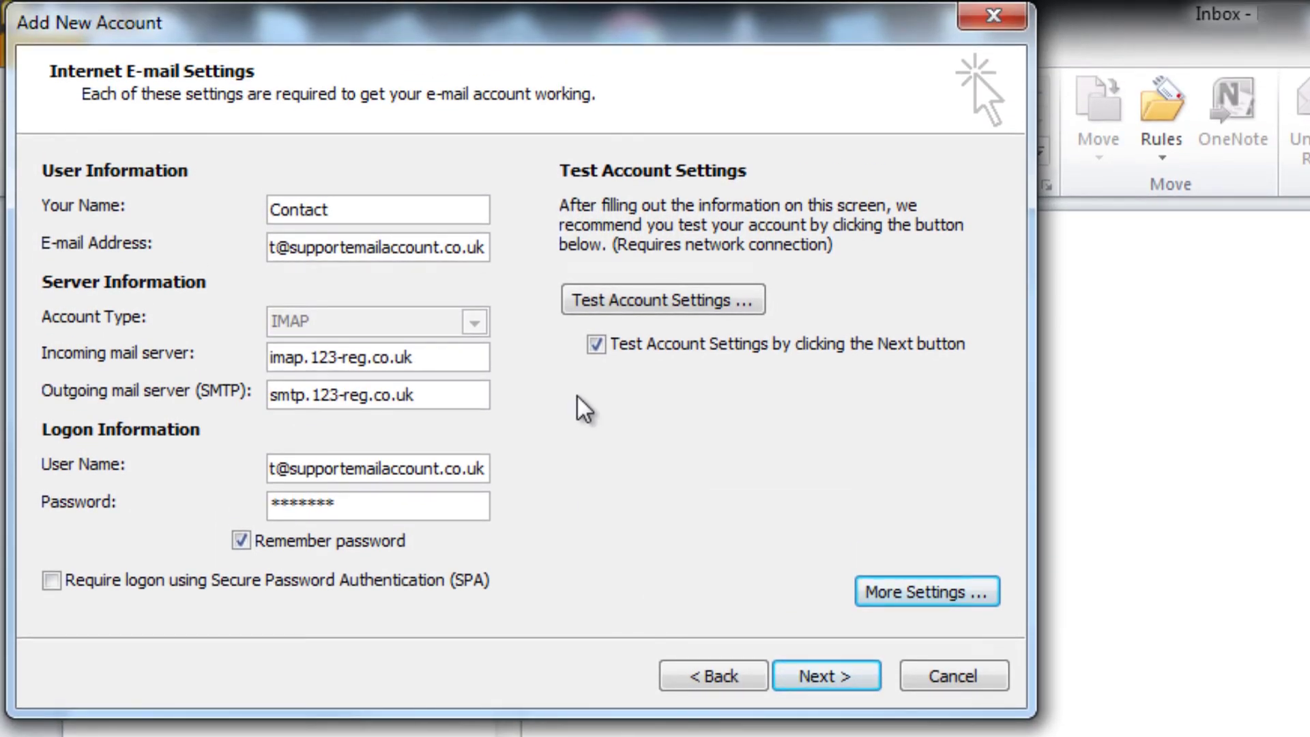
left_click(600, 301)
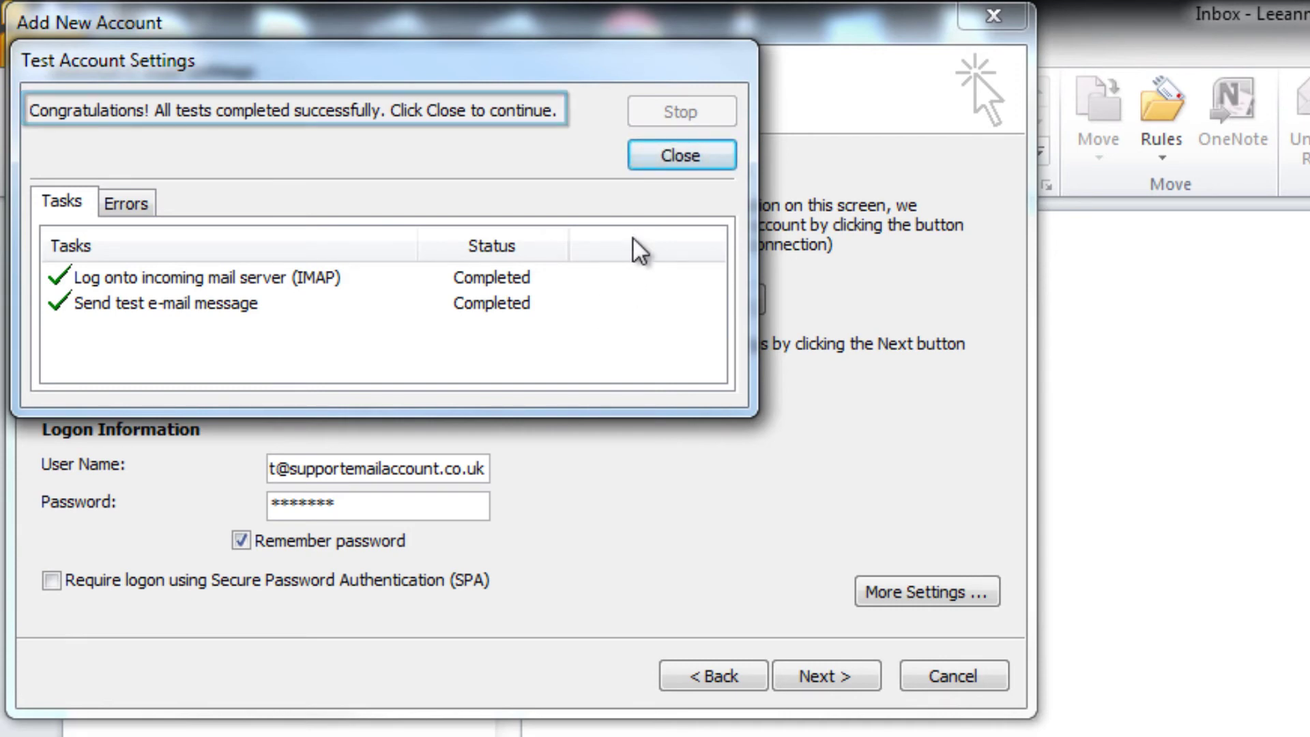
left_click(671, 157)
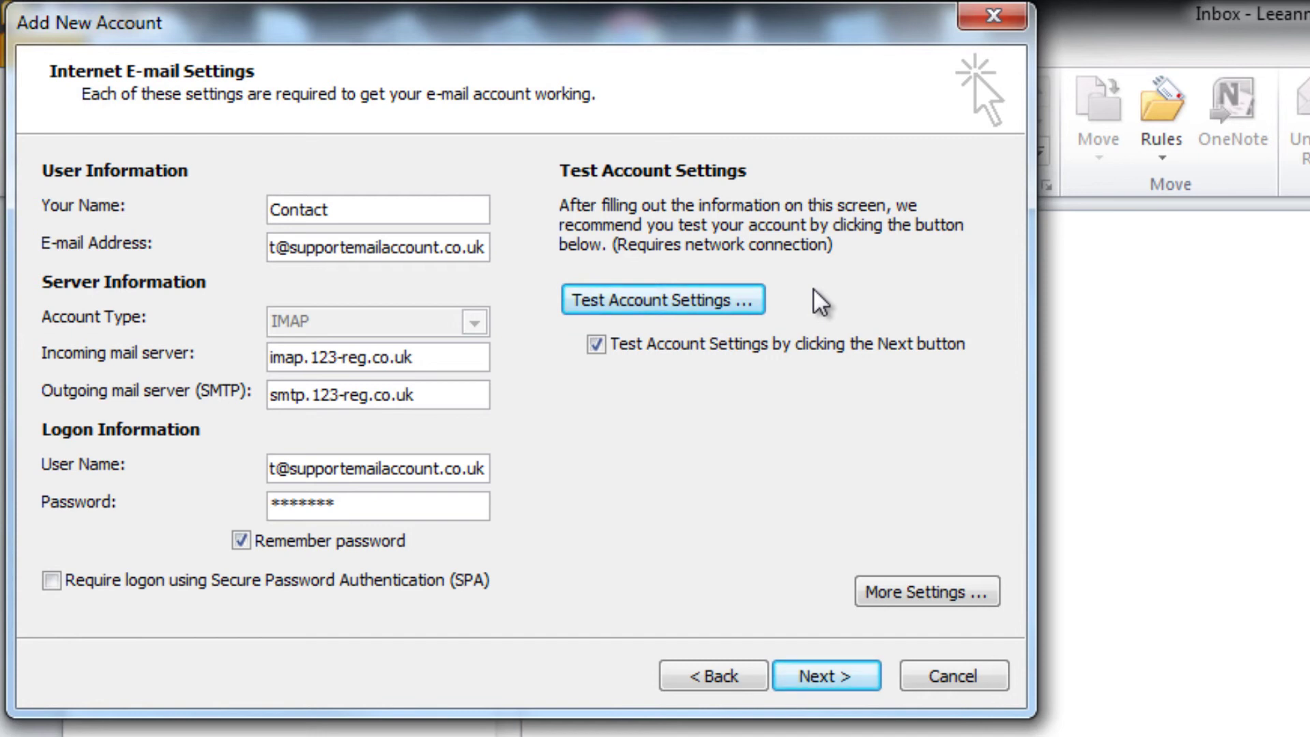
left_click(597, 346)
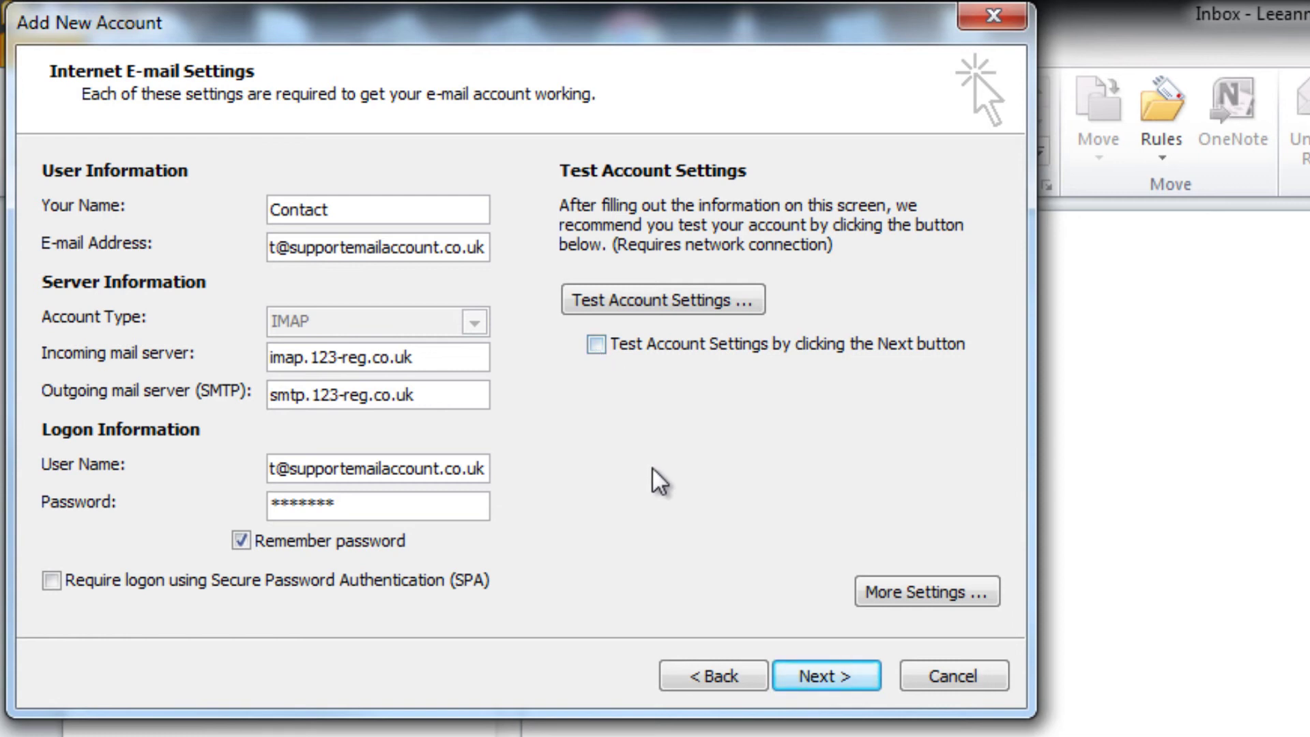
Step: Advance to the wizard's Congratulations page to finish adding the IMAP account
left_click(801, 672)
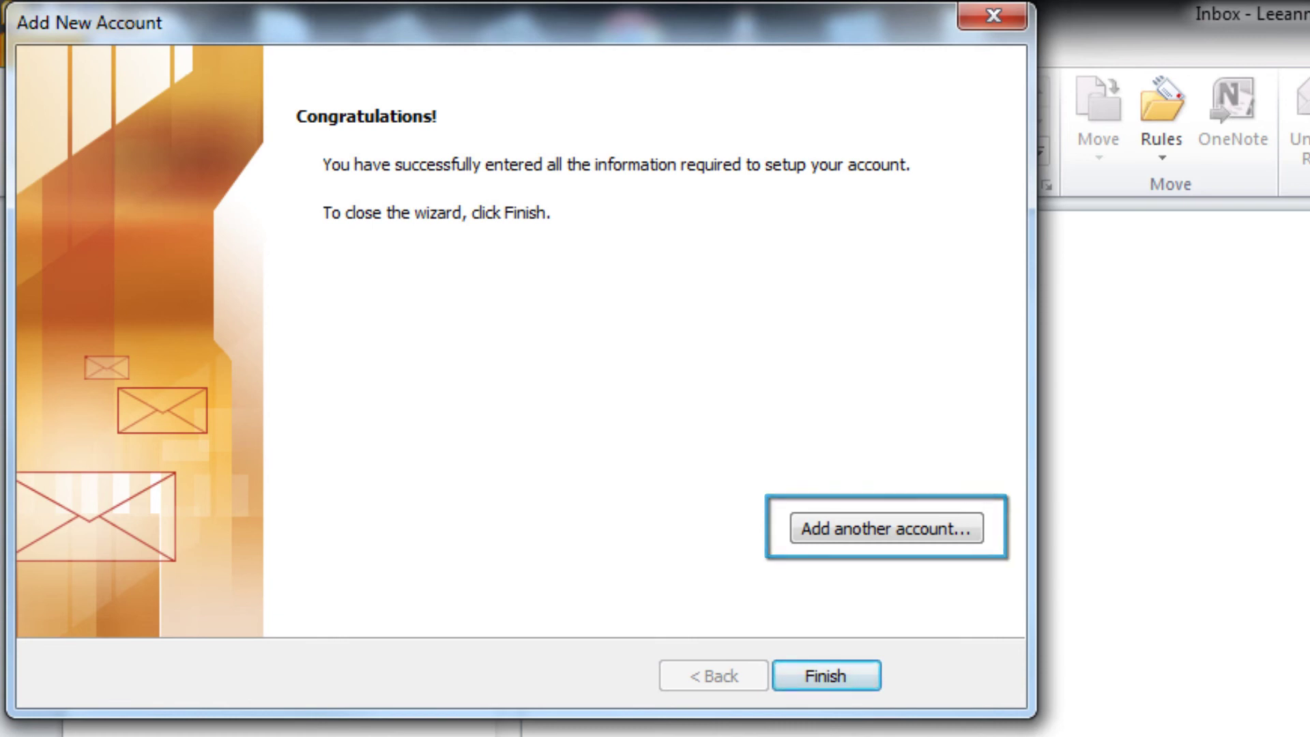
Step: Close the account setup wizard, start a new e-mail, and show its From account list
left_click(823, 675)
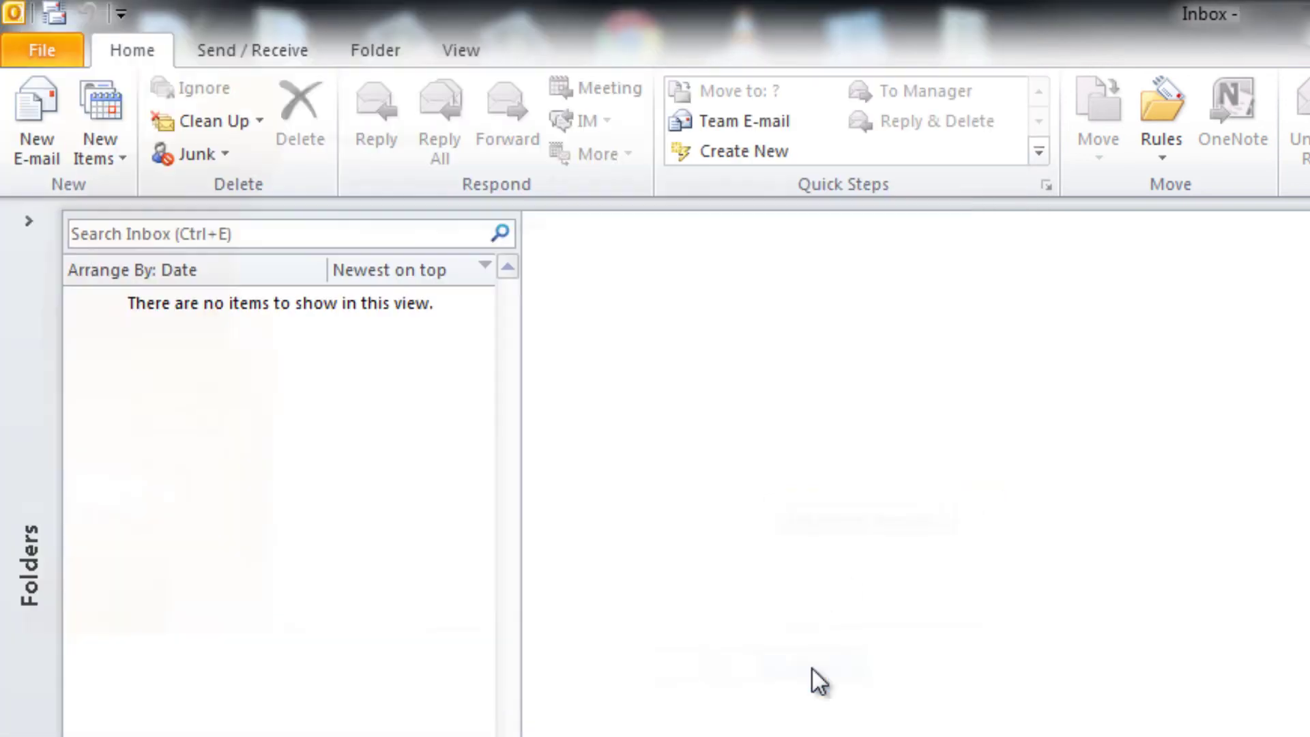
left_click(40, 133)
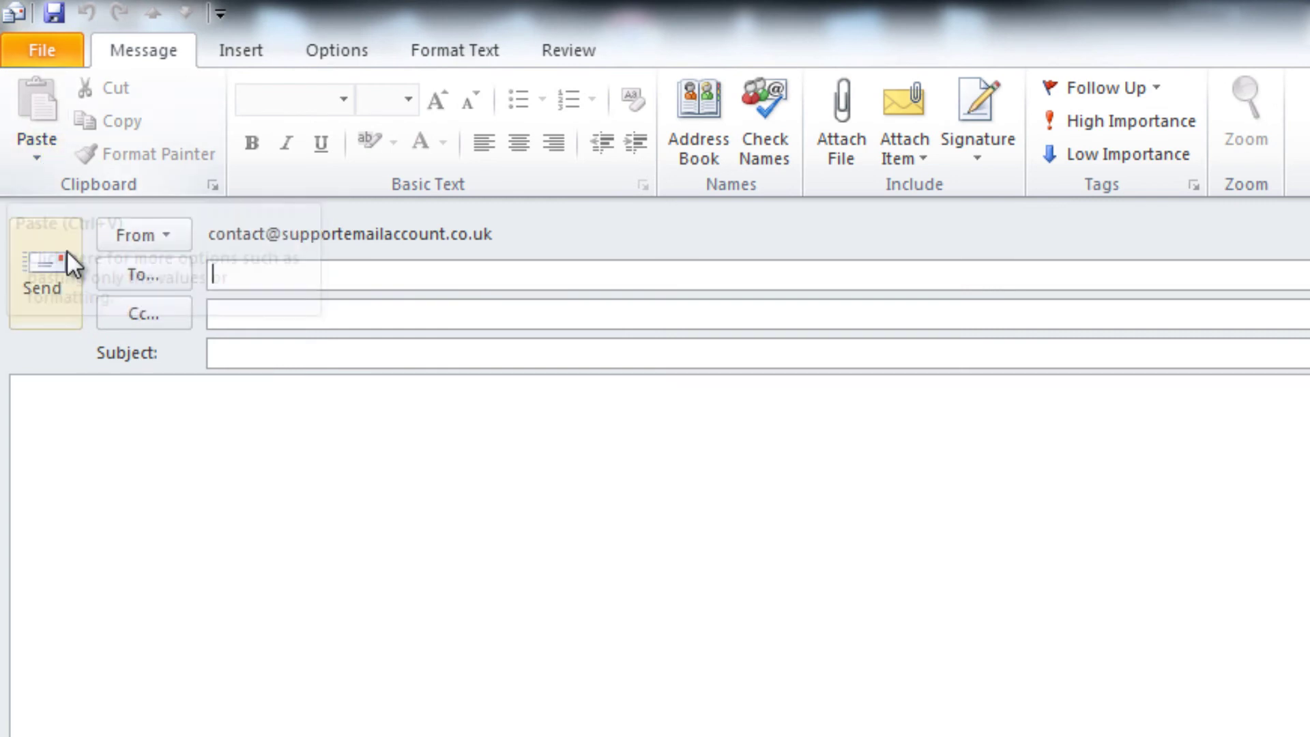
left_click(147, 235)
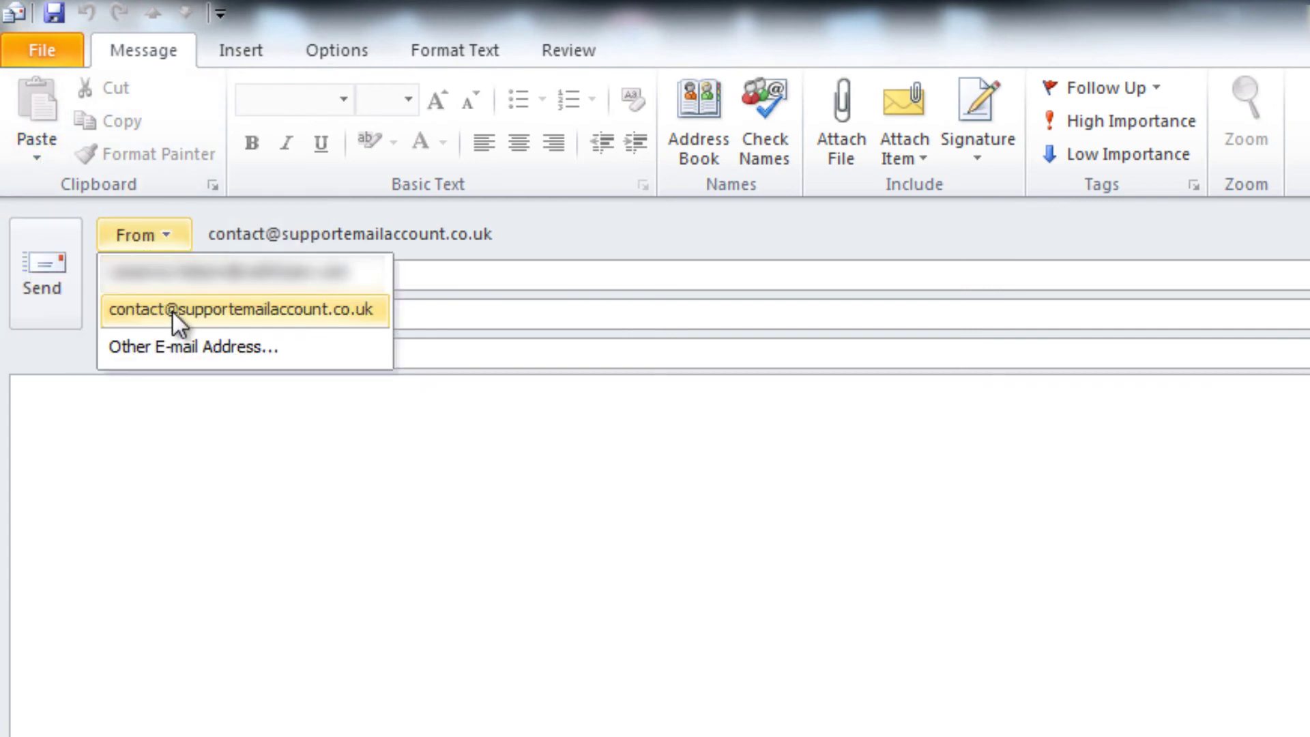